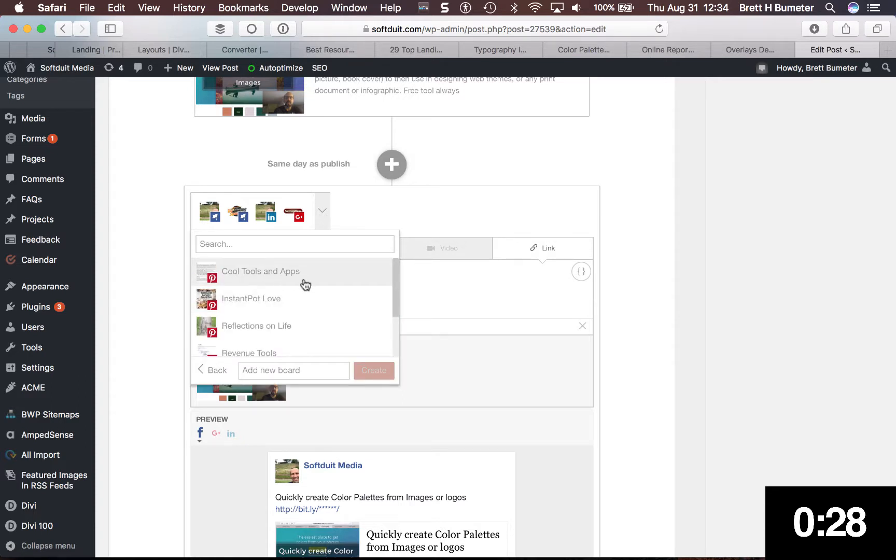
# Add the Cool Tools and Apps Pinterest board and both Twitter profiles to the same-day social message
pyautogui.scroll(-3, 304, 326)
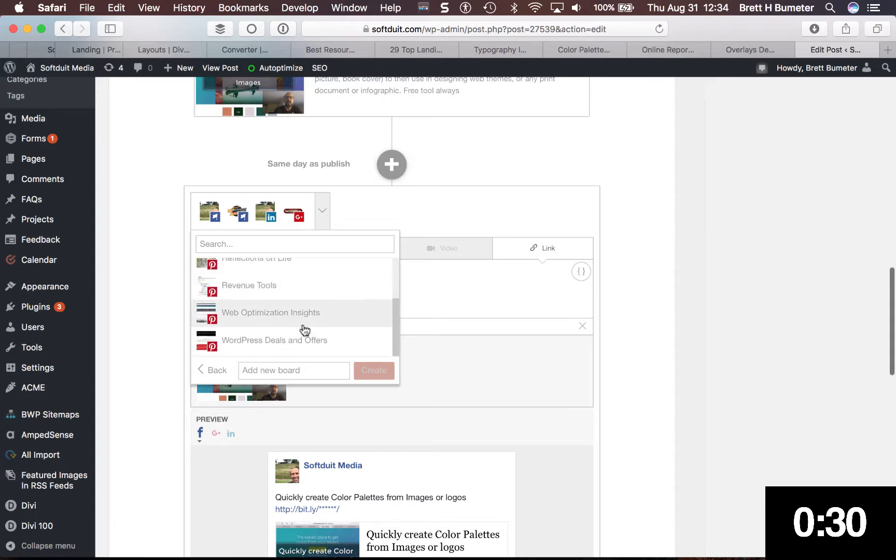
pyautogui.scroll(3, 302, 329)
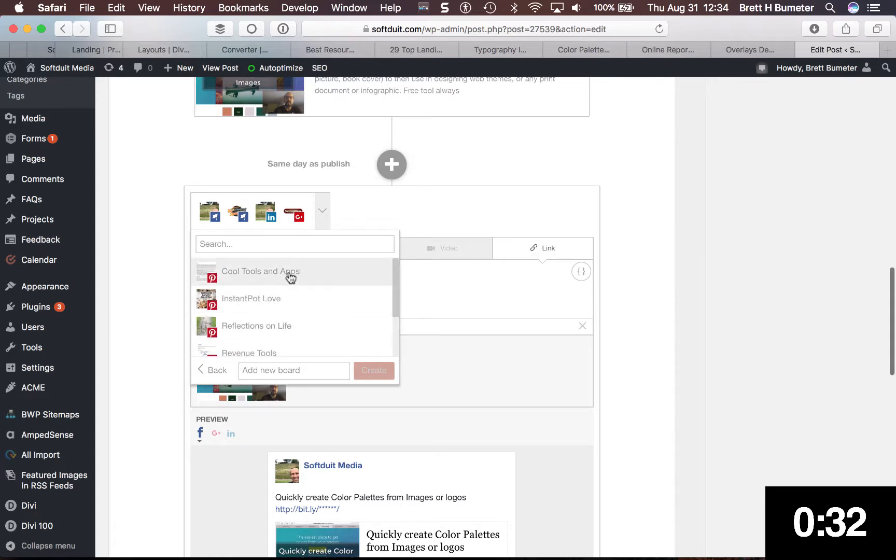
pyautogui.click(290, 274)
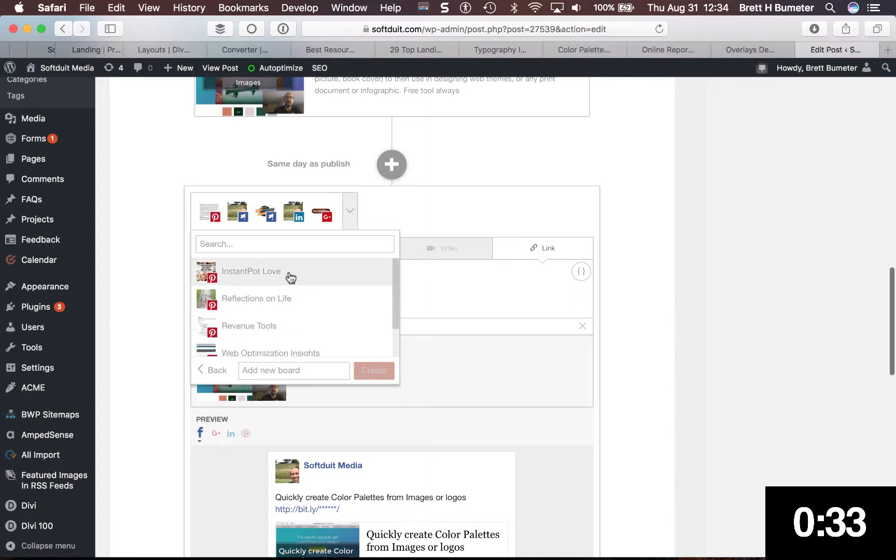
pyautogui.click(210, 370)
pyautogui.scroll(-2, 340, 336)
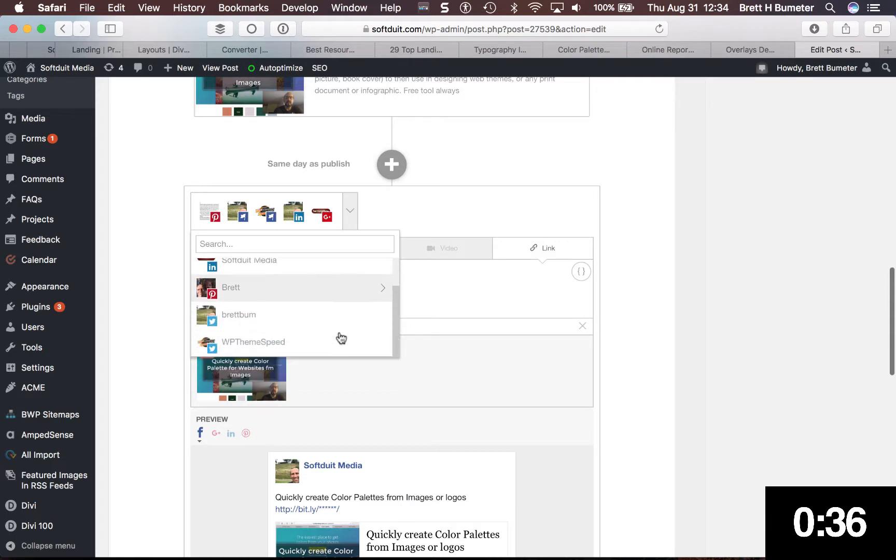
pyautogui.click(334, 316)
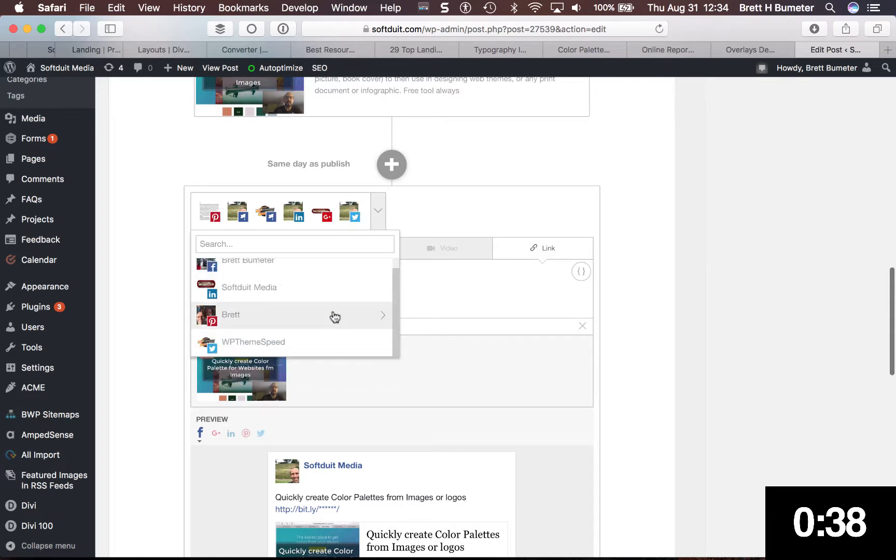
pyautogui.click(317, 342)
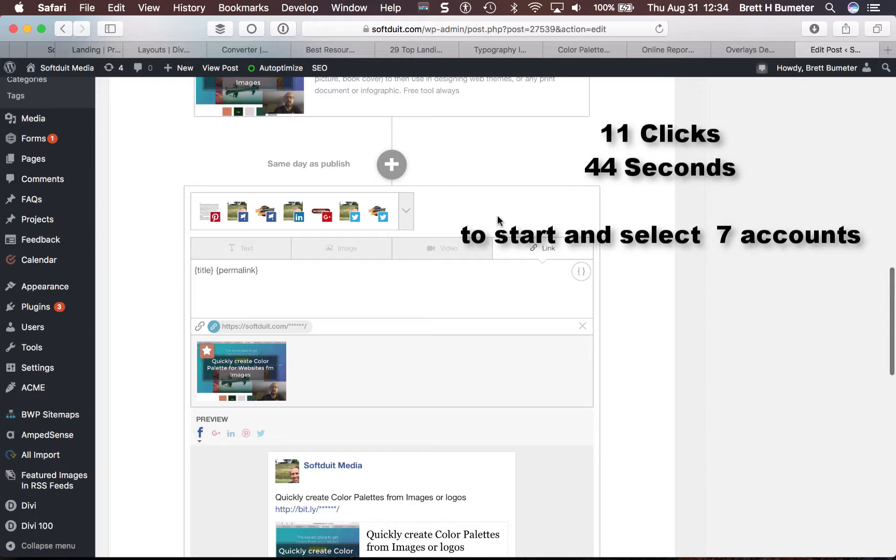
# Switch to the Example Phrases spreadsheet in Chrome and copy the first phrase row, cells B2:E2
pyautogui.tripleClick(270, 272)
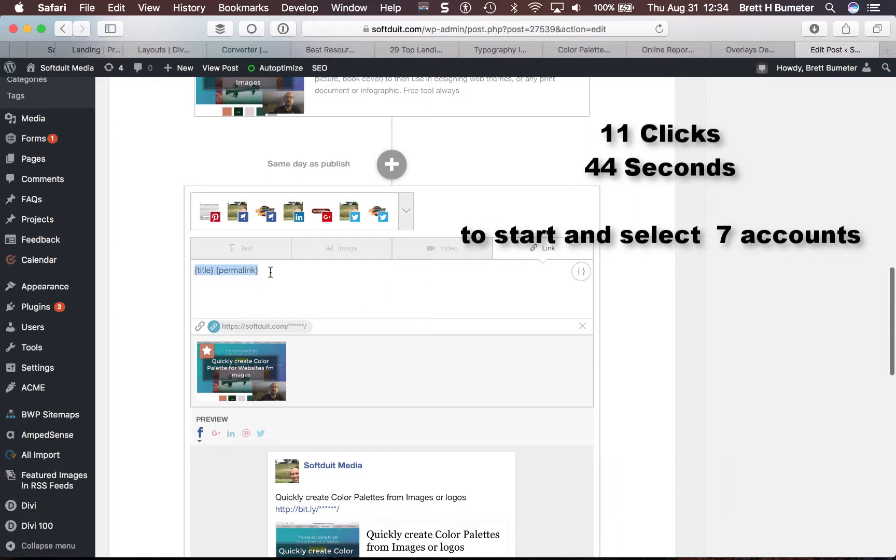
pyautogui.scroll(-6, 638, 341)
pyautogui.scroll(4, 638, 340)
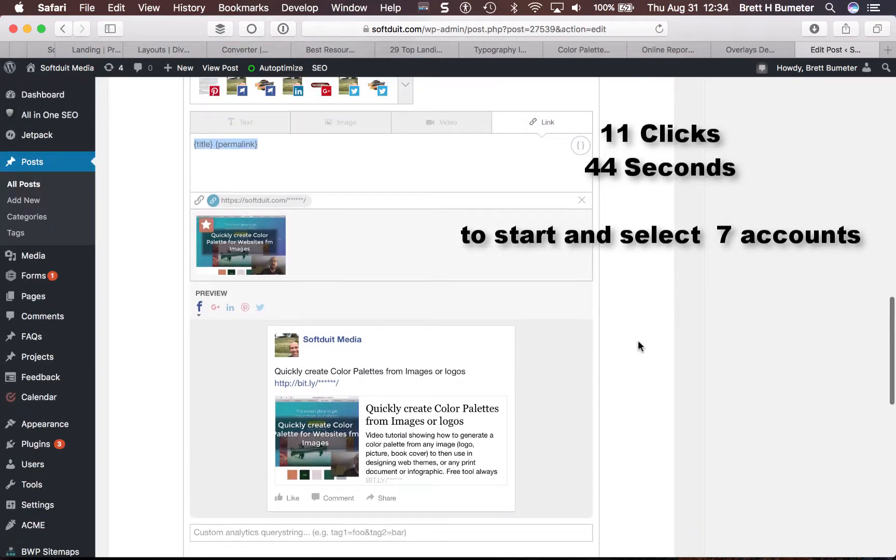
pyautogui.scroll(-3, 638, 341)
pyautogui.scroll(3, 638, 341)
pyautogui.press('super+Tab')
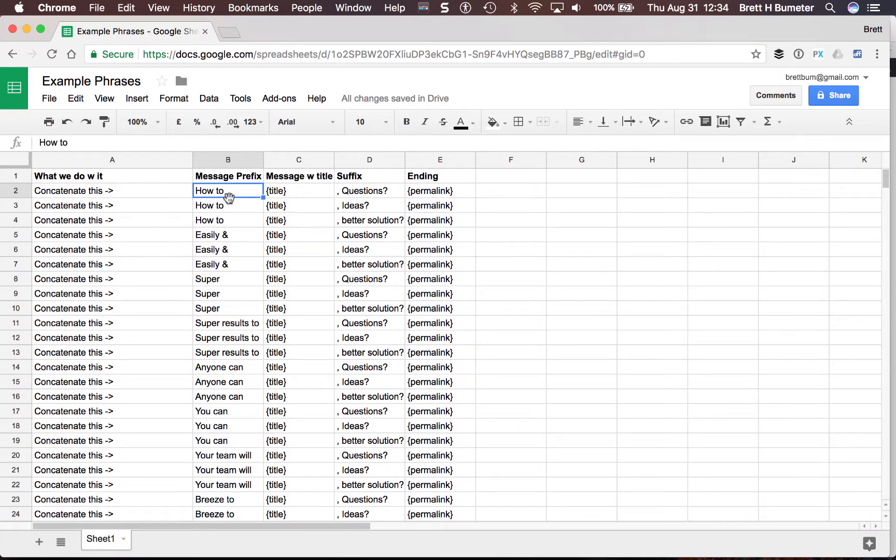
pyautogui.keyDown('shift'); pyautogui.click(432, 192); pyautogui.keyUp('shift')
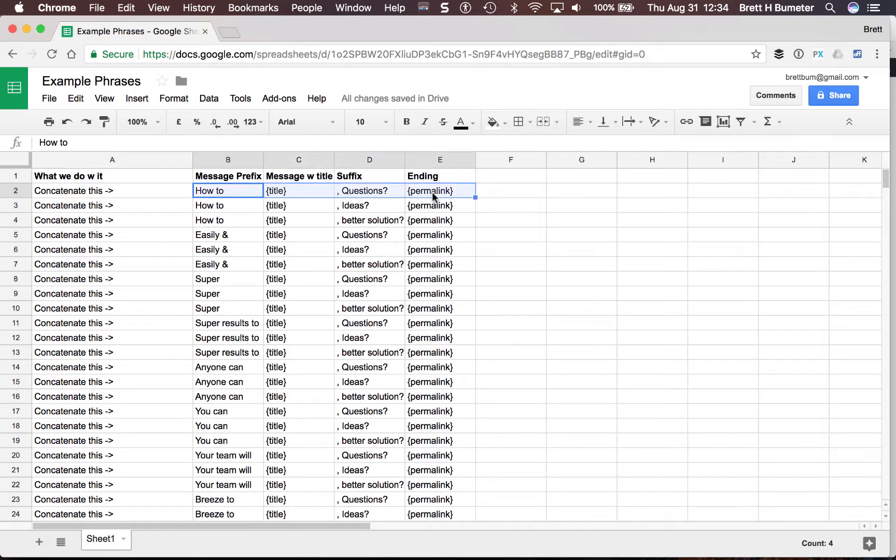
pyautogui.press('super+c')
# Back in the WordPress post in Safari, change the message type to Image and replace its text with the copied phrase
pyautogui.press('super+Tab')
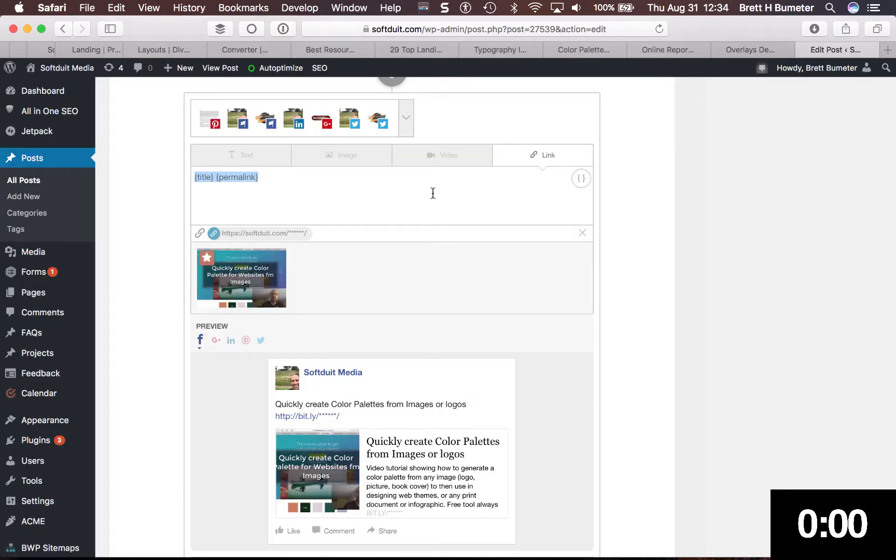
pyautogui.click(318, 179)
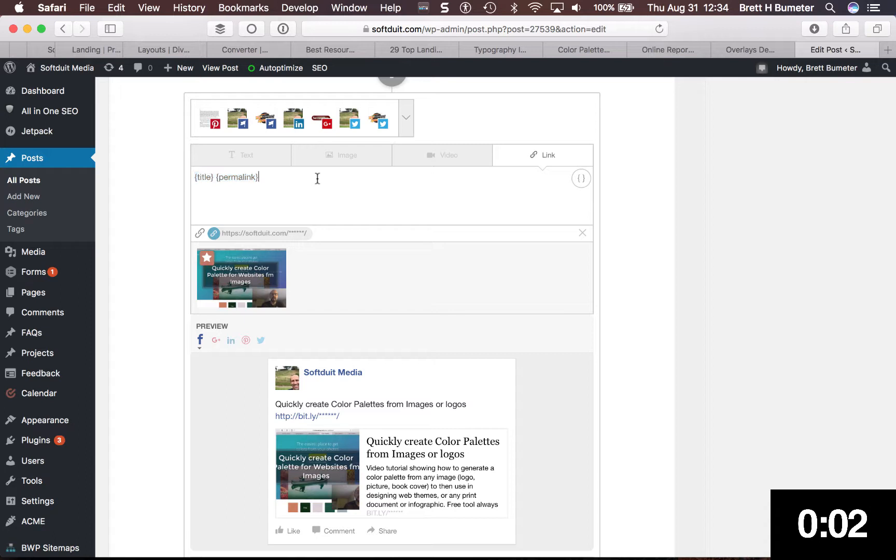
pyautogui.click(346, 165)
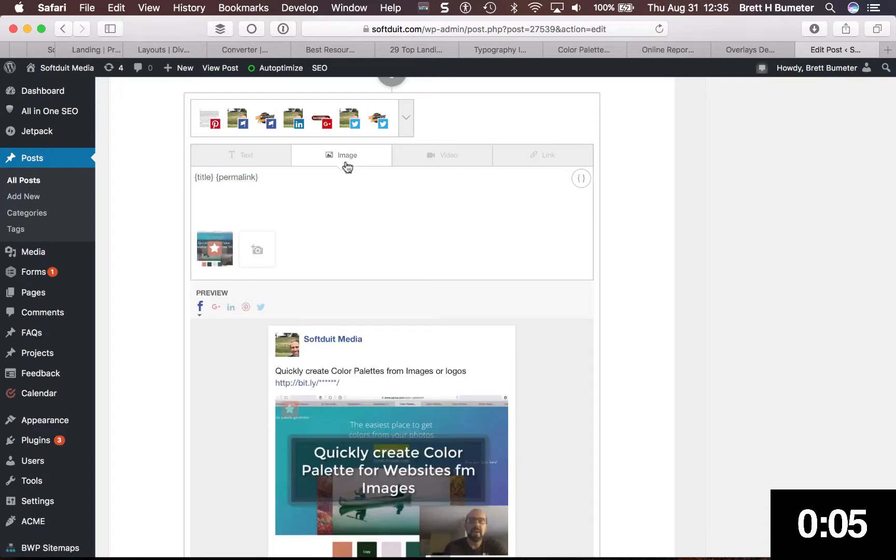
pyautogui.tripleClick(305, 177)
pyautogui.press('super+v')
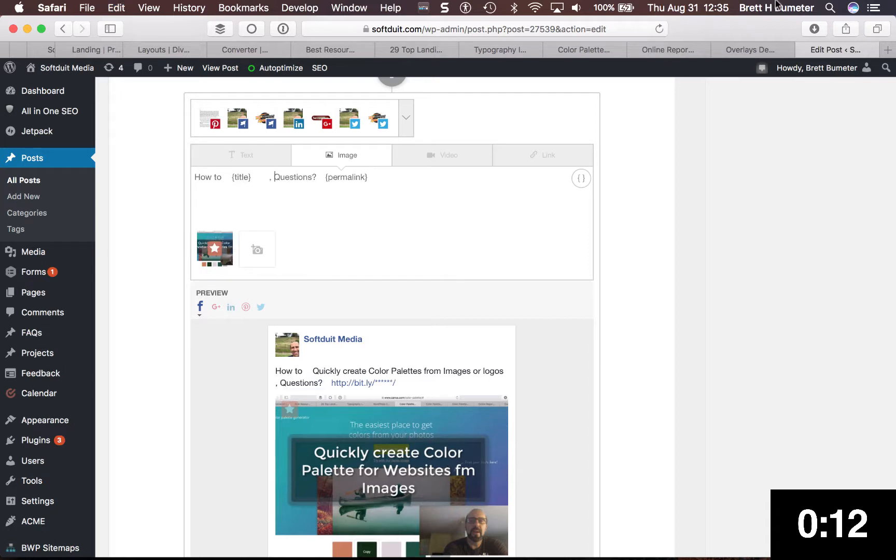
# Remove the extra spaces from the pasted message so it reads "How to {title}, Questions? {permalink}"
pyautogui.press('BackSpace')
pyautogui.press('BackSpace')
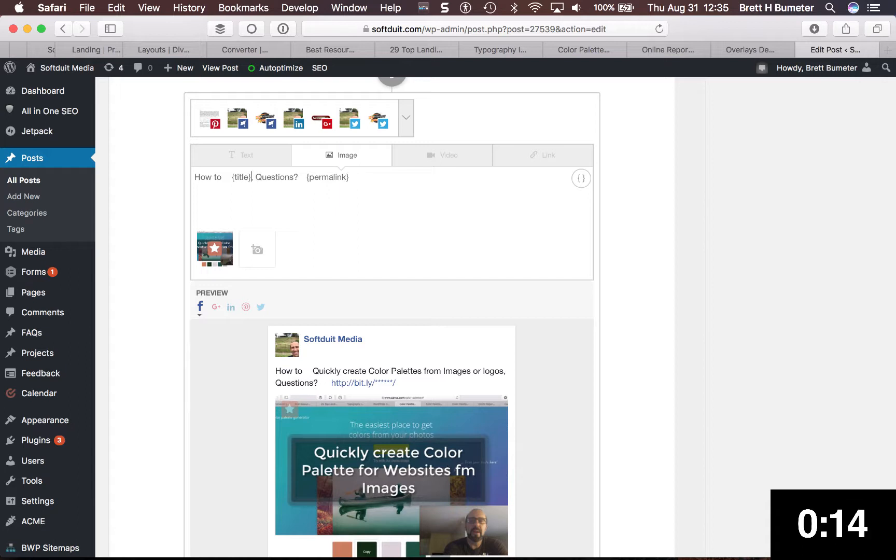
pyautogui.press('Right')
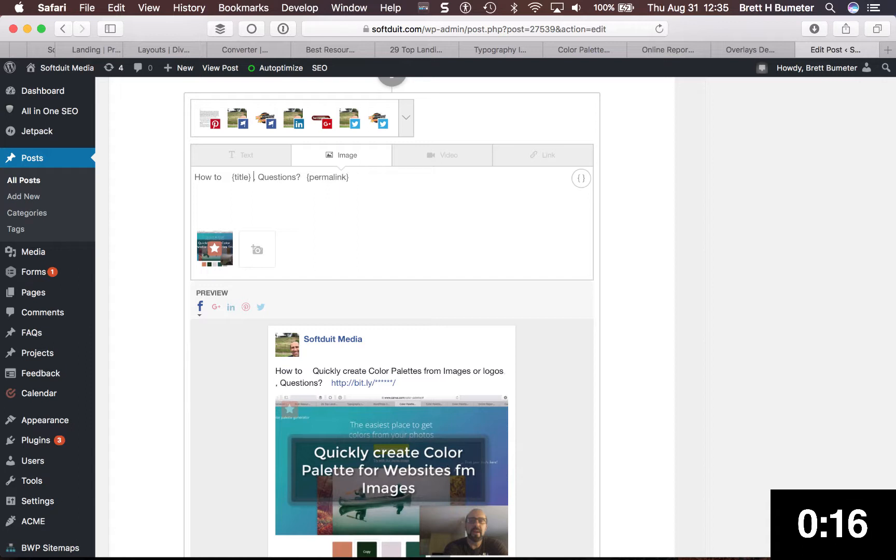
pyautogui.press('BackSpace')
pyautogui.press('Left')
pyautogui.press('Left')
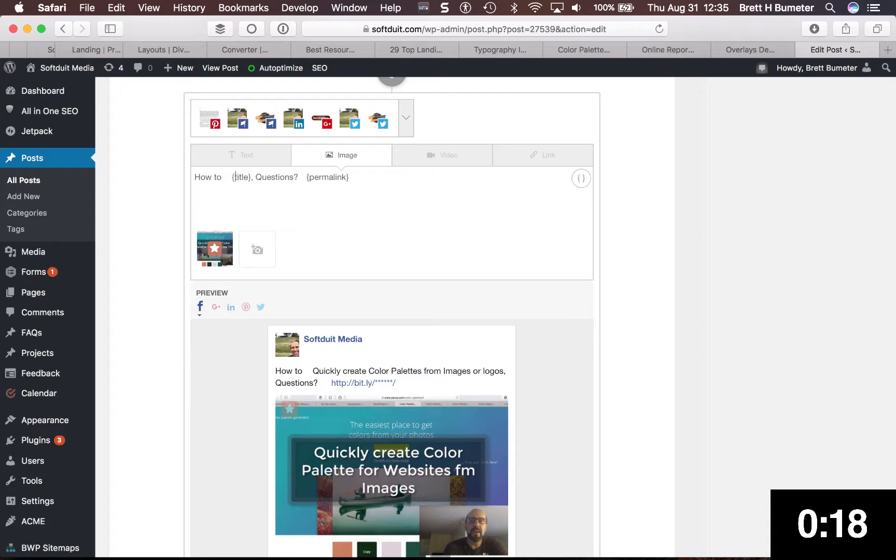
pyautogui.press('BackSpace')
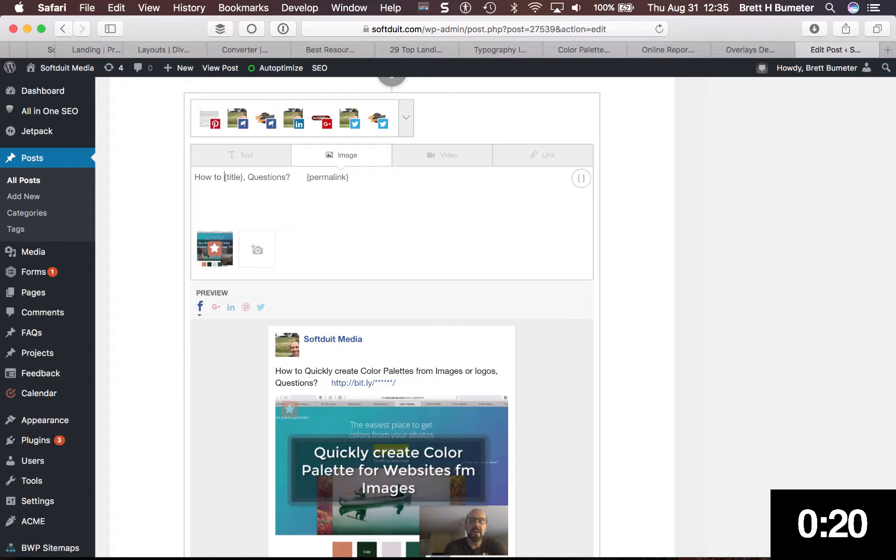
pyautogui.click(305, 177)
pyautogui.press('BackSpace')
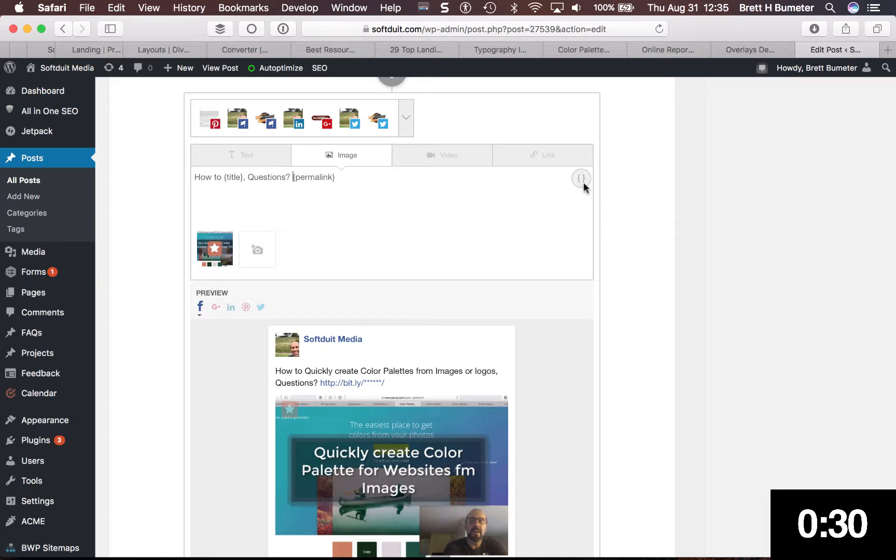
# Set the message's time to Same time as publish and add the message to the schedule
pyautogui.scroll(-5, 650, 274)
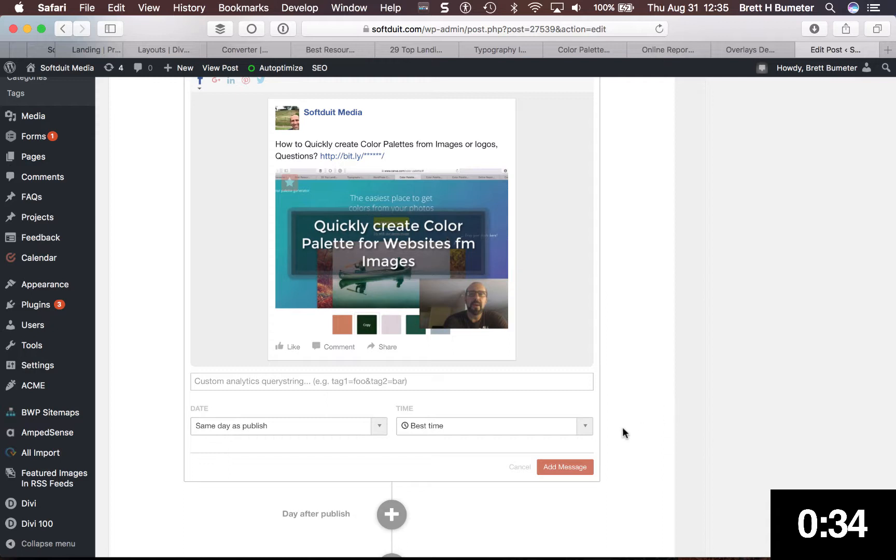
pyautogui.click(589, 429)
pyautogui.scroll(-4, 650, 434)
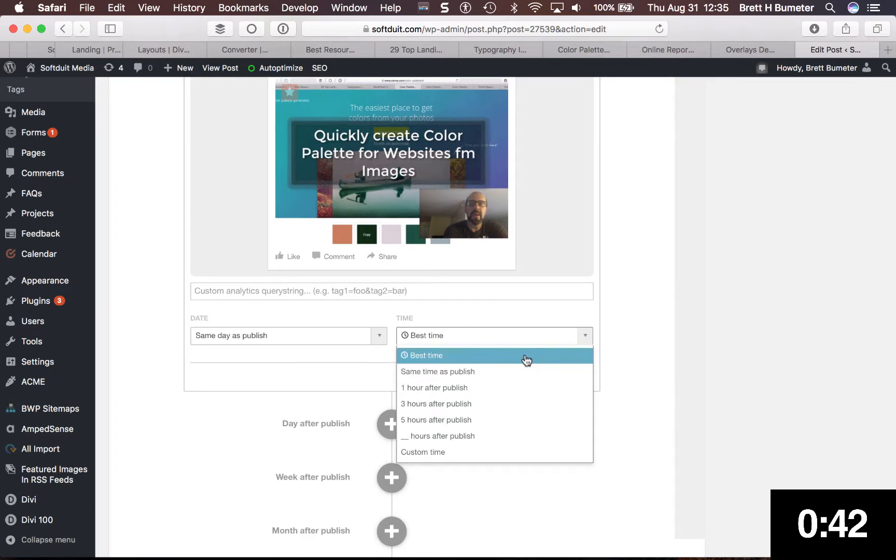
pyautogui.click(525, 378)
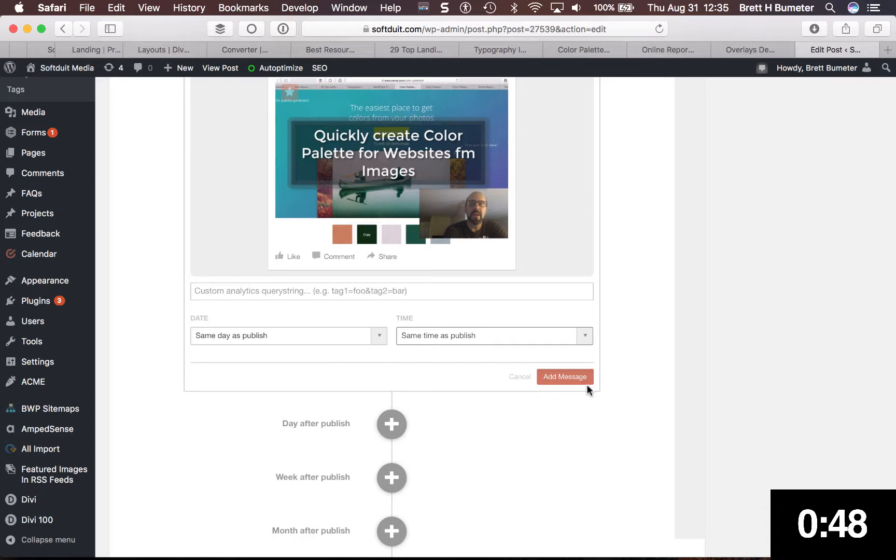
pyautogui.click(573, 374)
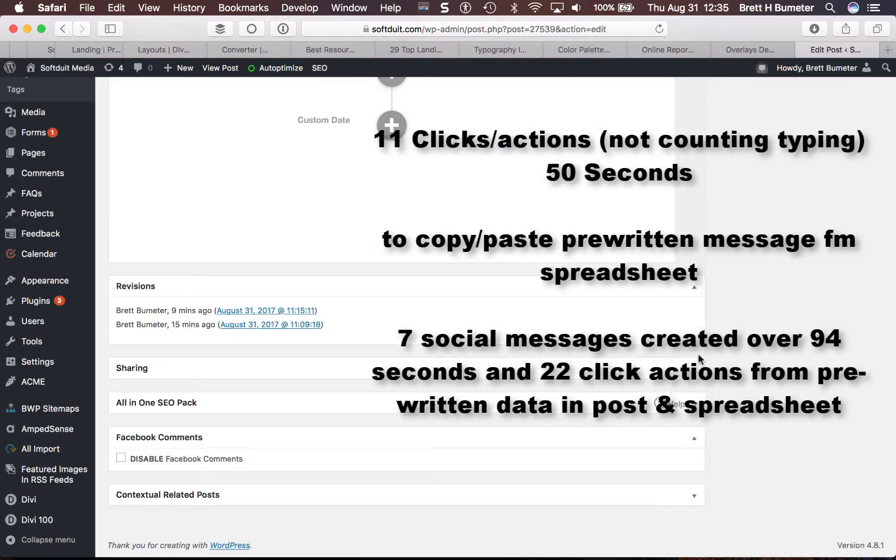
# Review the same-day social messages created for each account, checking their text, image and publish time
pyautogui.scroll(3, 562, 257)
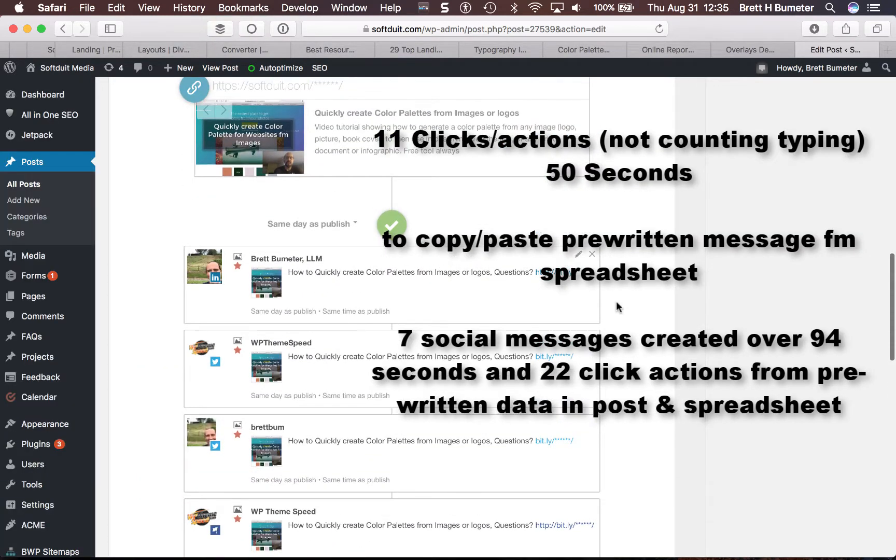
pyautogui.scroll(-7, 647, 361)
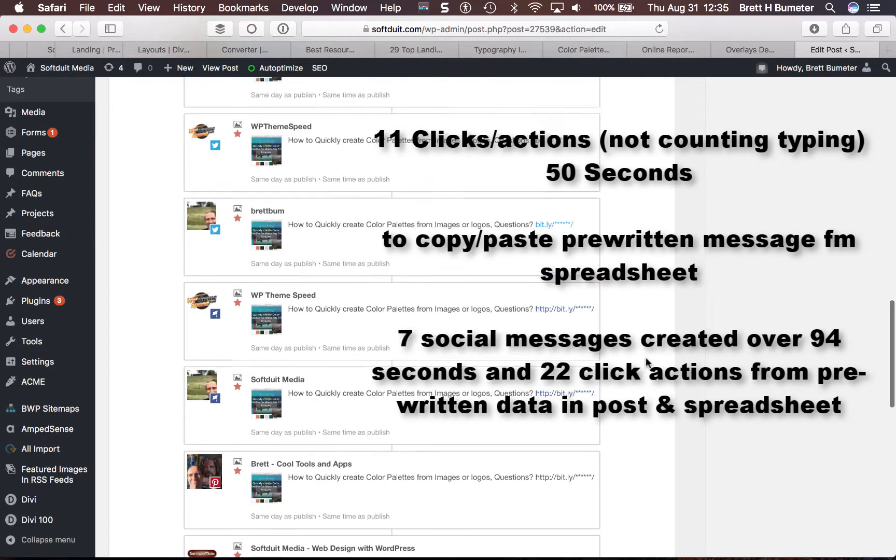
pyautogui.scroll(-3, 647, 361)
pyautogui.scroll(8, 646, 362)
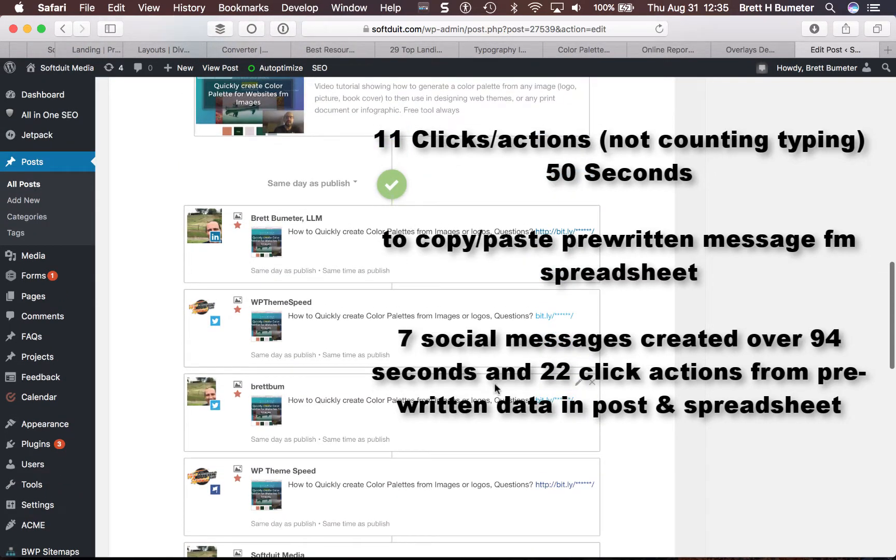
pyautogui.scroll(-5, 493, 386)
pyautogui.scroll(-2, 495, 388)
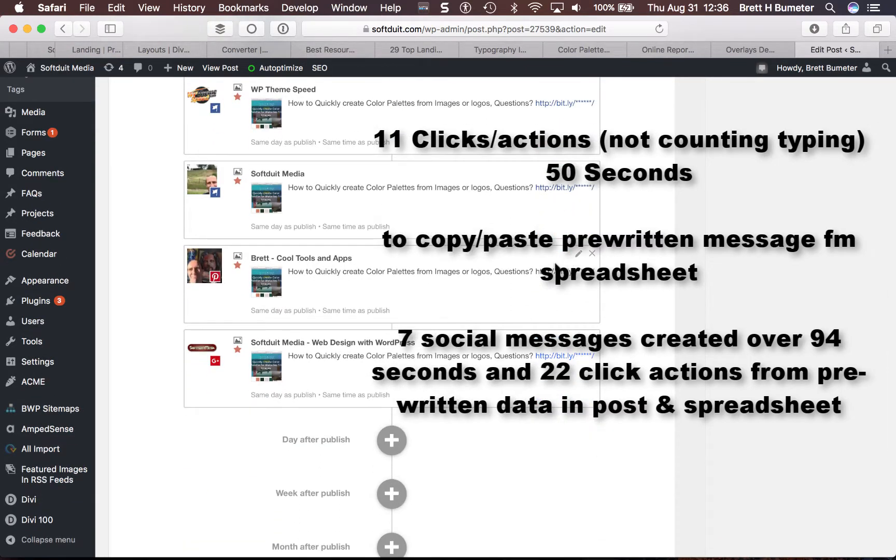
pyautogui.scroll(10, 556, 268)
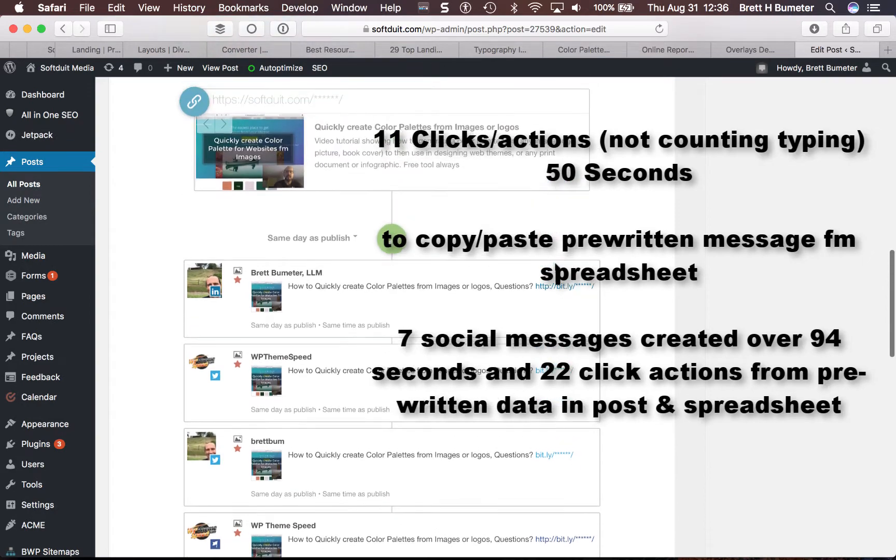
pyautogui.scroll(-12, 555, 273)
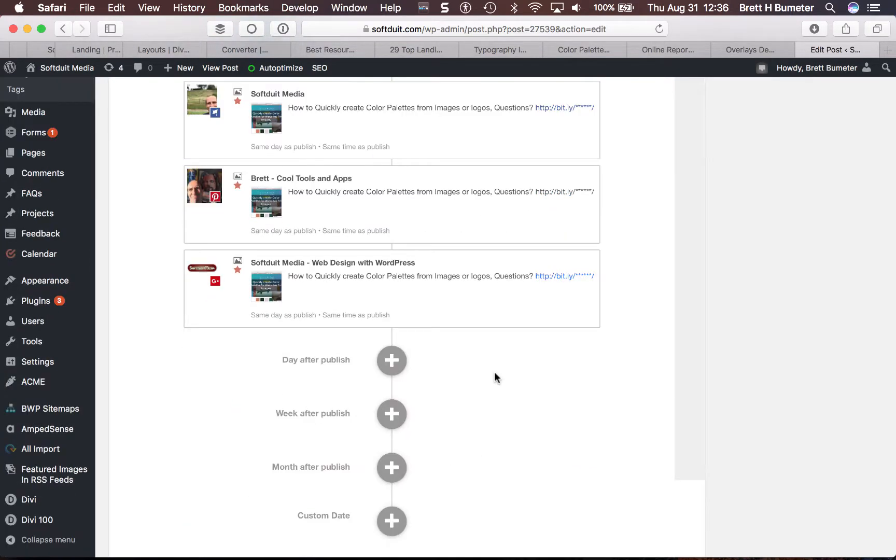
pyautogui.scroll(12, 584, 333)
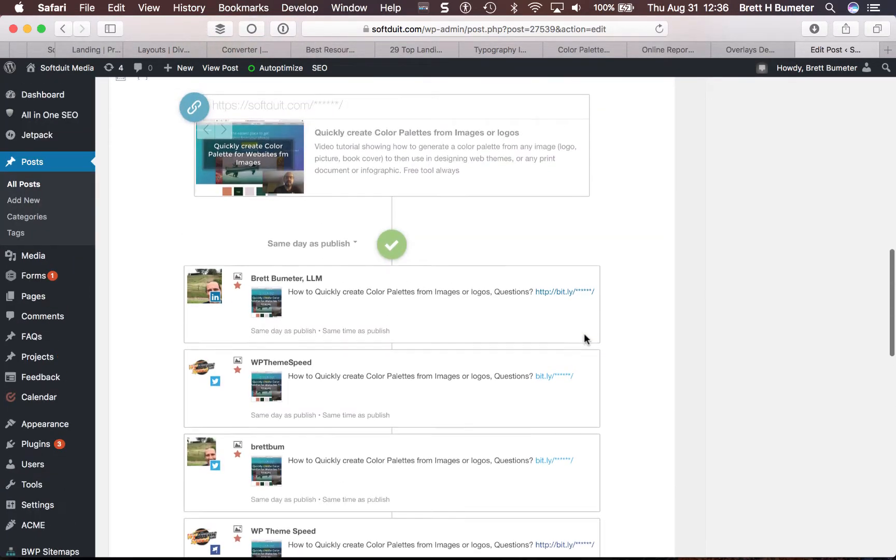
# Start another same-day message for the personal LinkedIn profile, the personal Twitter profile and WPThemeSpeed on Twitter, and set its type to Image
pyautogui.click(393, 249)
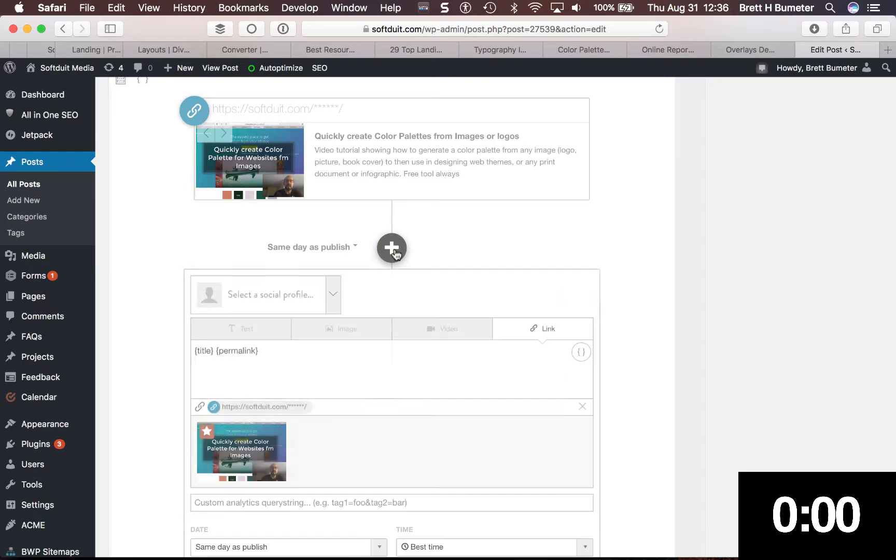
pyautogui.click(333, 295)
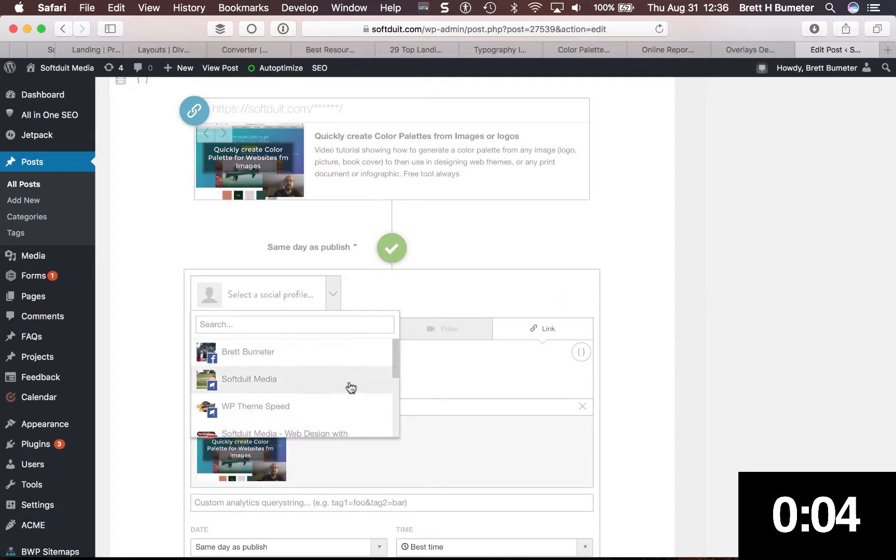
pyautogui.scroll(-3, 350, 384)
pyautogui.click(313, 386)
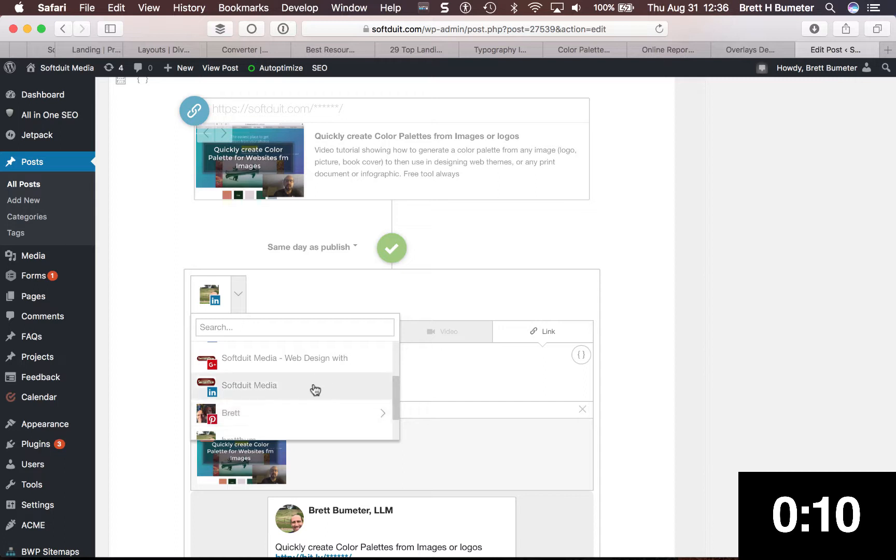
pyautogui.scroll(3, 313, 390)
pyautogui.scroll(-2, 315, 390)
pyautogui.scroll(-3, 315, 390)
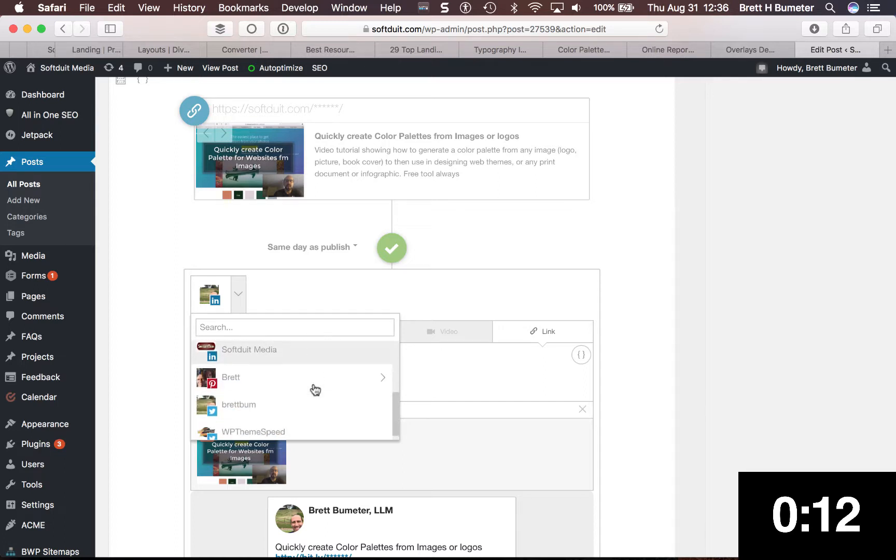
pyautogui.click(300, 399)
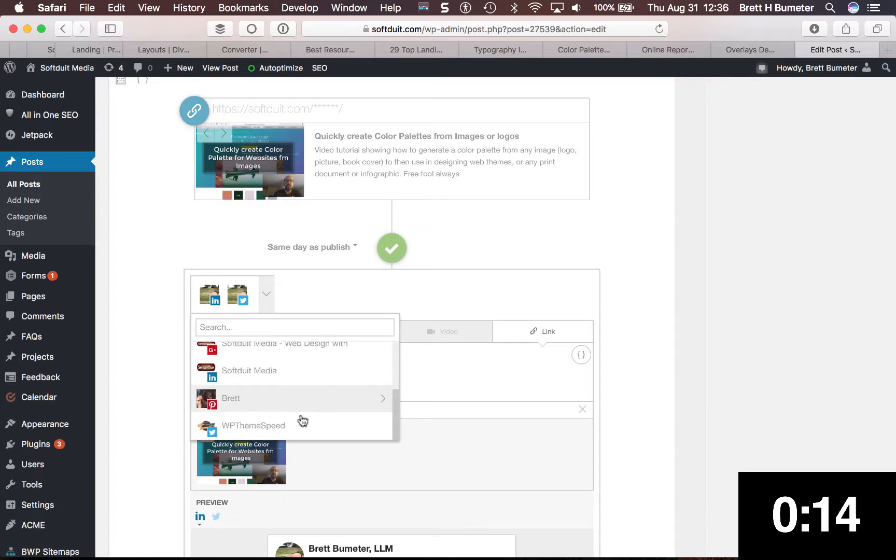
pyautogui.click(304, 424)
pyautogui.scroll(-5, 638, 410)
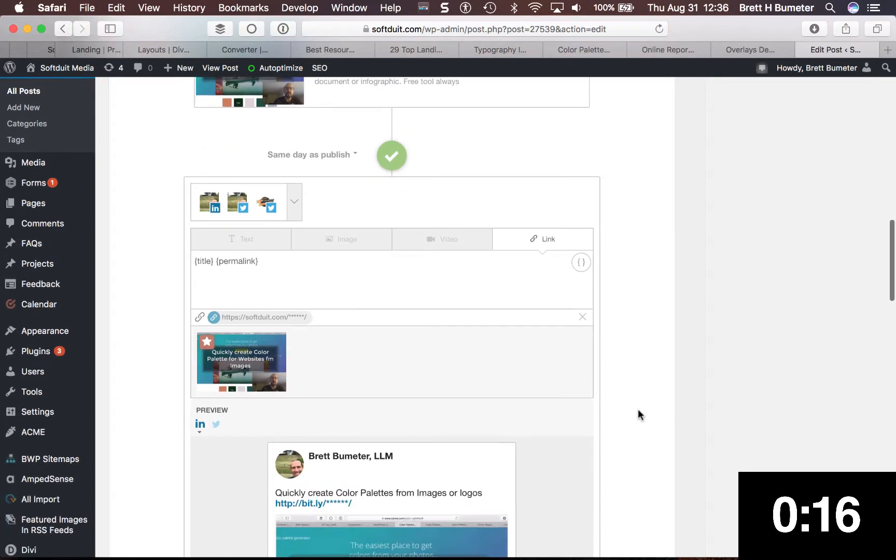
pyautogui.click(350, 208)
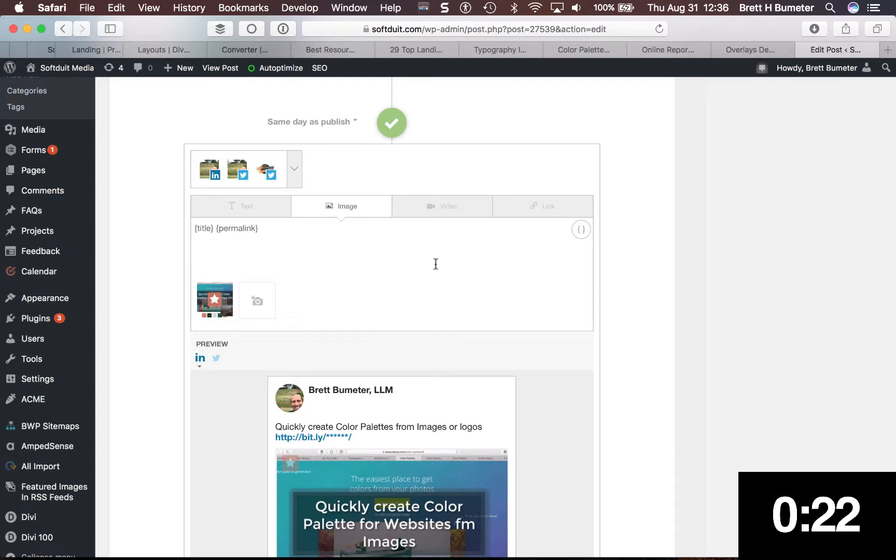
# Switch to the Example Phrases spreadsheet in Chrome and copy cells B5:E5, the "Easily &" phrase with the ", Questions?" suffix
pyautogui.press('super+Tab')
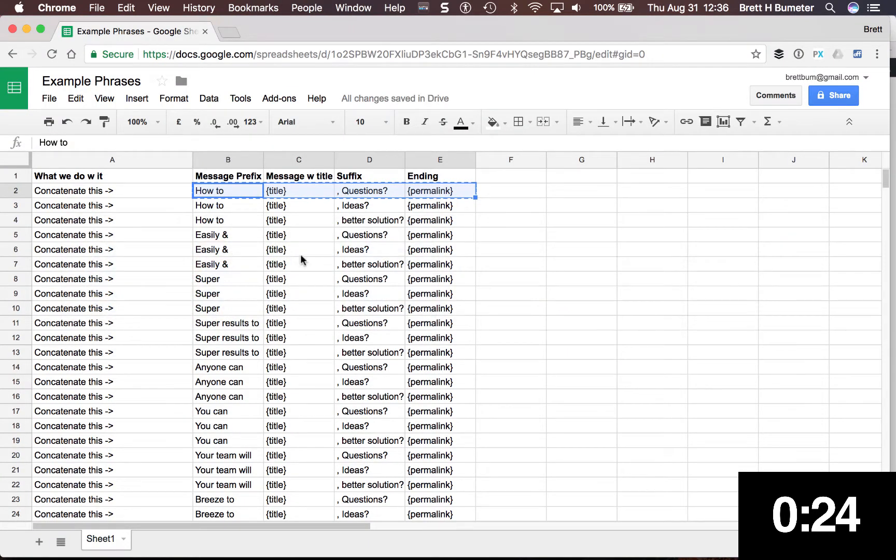
pyautogui.click(225, 237)
pyautogui.hotkey('shift', 'Right')
pyautogui.hotkey('shift', 'Right')
pyautogui.hotkey('shift', 'Right')
pyautogui.press('super+c')
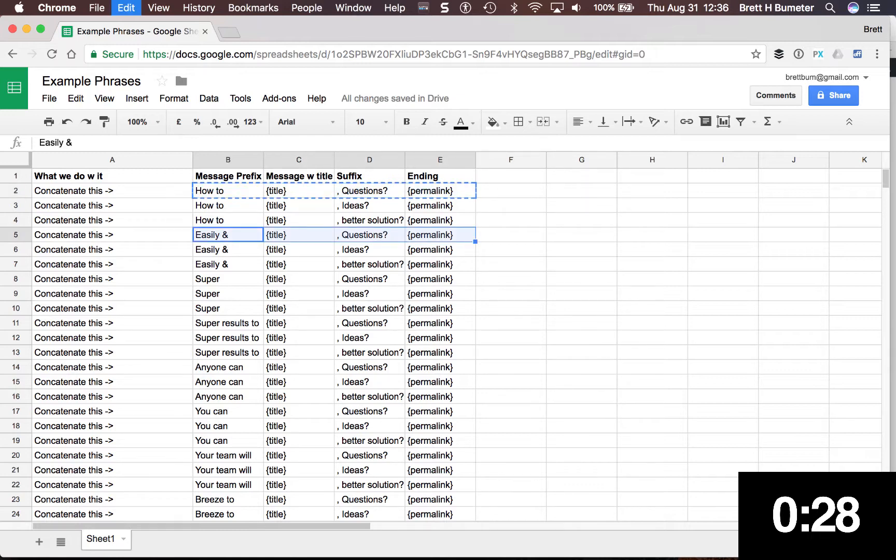
# Return to the WordPress post in Safari and replace the new message's default text with the copied "Easily &" phrase
pyautogui.press('super+Tab')
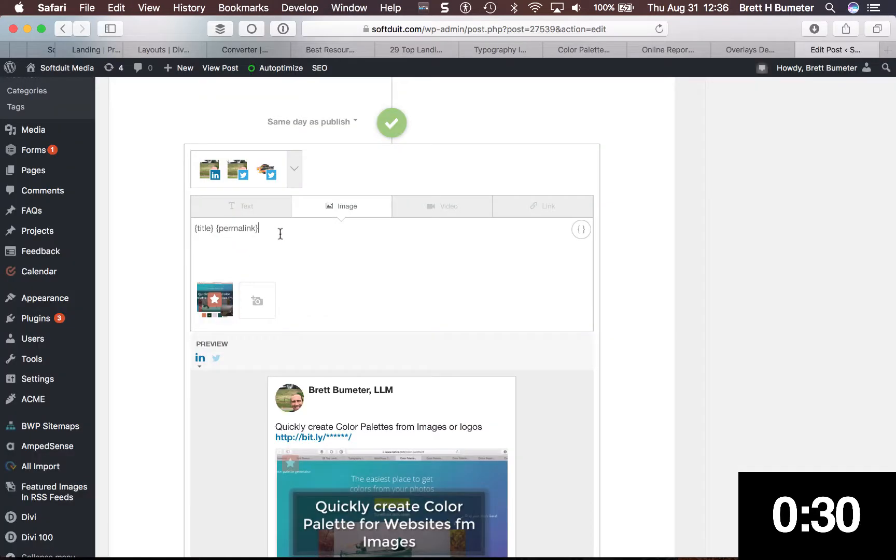
pyautogui.press('super+a')
pyautogui.press('super+v')
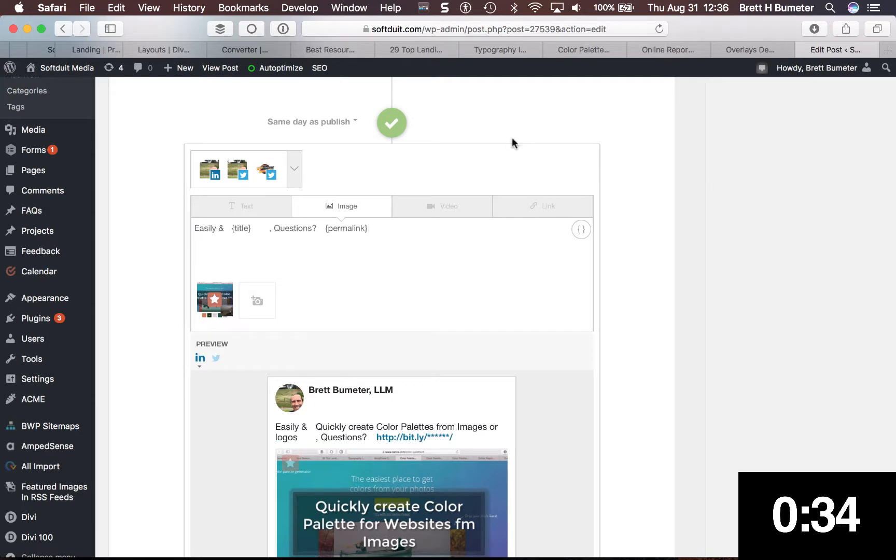
# Remove the extra spaces from the pasted phrase so it reads "Easily & {title}, Questions? {permalink}"
pyautogui.press('BackSpace')
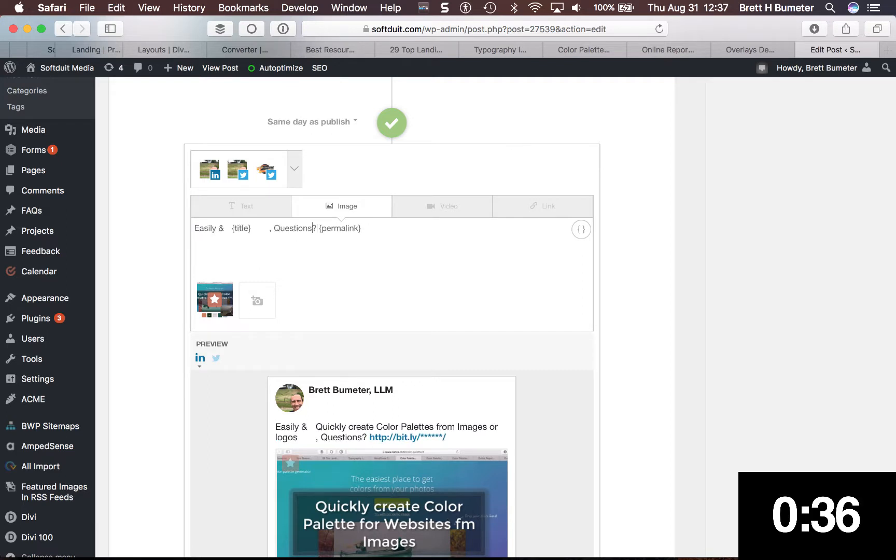
pyautogui.press('Left')
pyautogui.press('Delete')
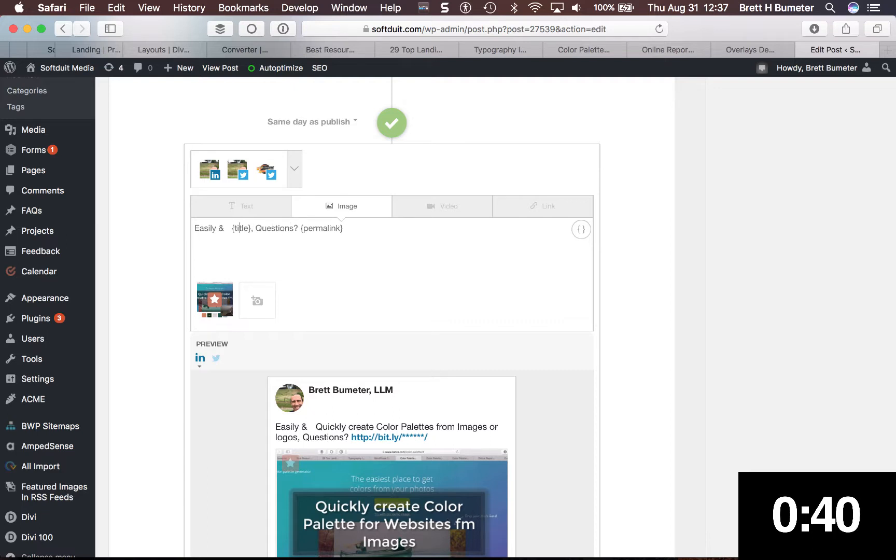
pyautogui.press('BackSpace')
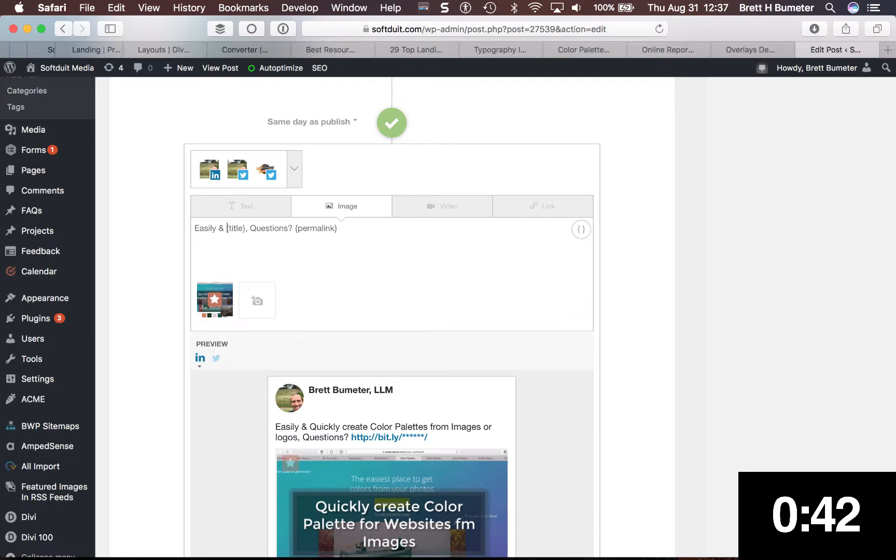
# Set the "Easily &" message's time to 3 hours after publish and add the message to the schedule
pyautogui.scroll(-5, 708, 353)
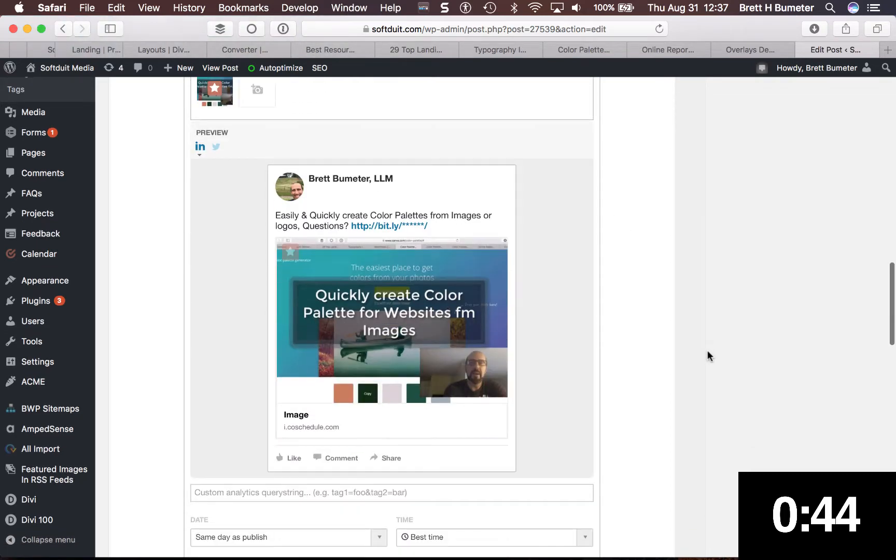
pyautogui.scroll(-3, 708, 352)
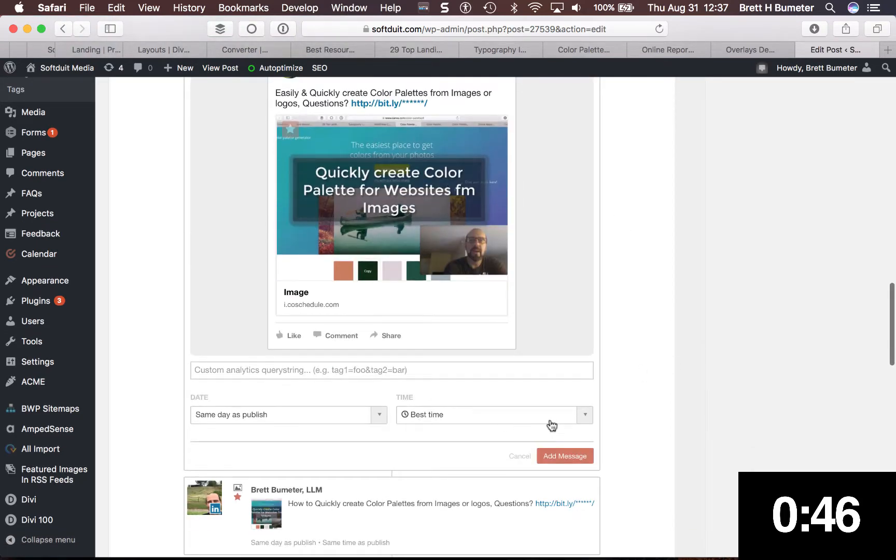
pyautogui.click(491, 415)
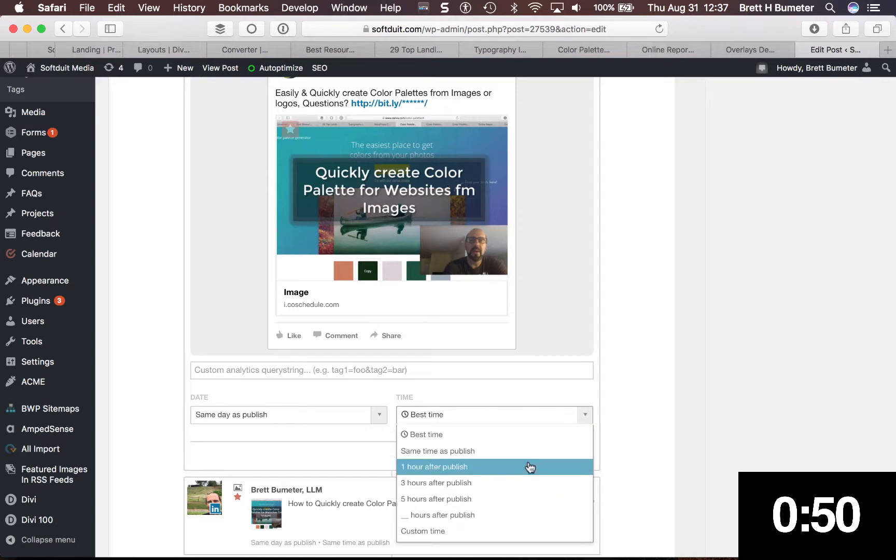
pyautogui.click(530, 482)
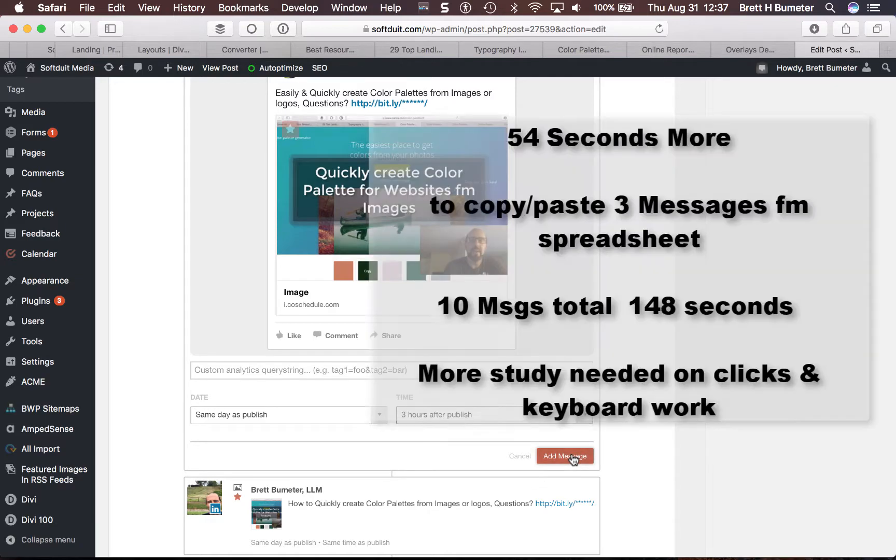
pyautogui.click(571, 455)
# Review the same-day schedule, comparing the "How to" messages with the added "Easily &" messages and their publish times
pyautogui.scroll(-5, 596, 361)
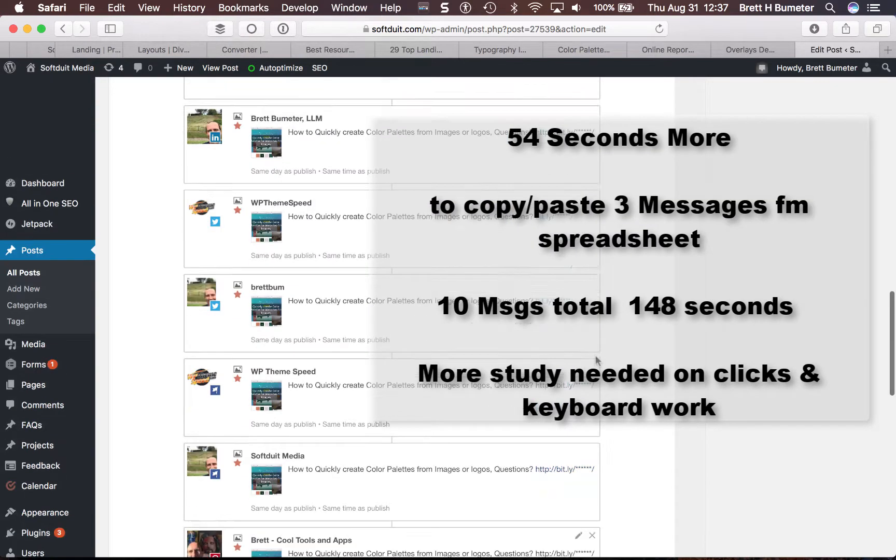
pyautogui.scroll(5, 596, 361)
pyautogui.scroll(-6, 596, 360)
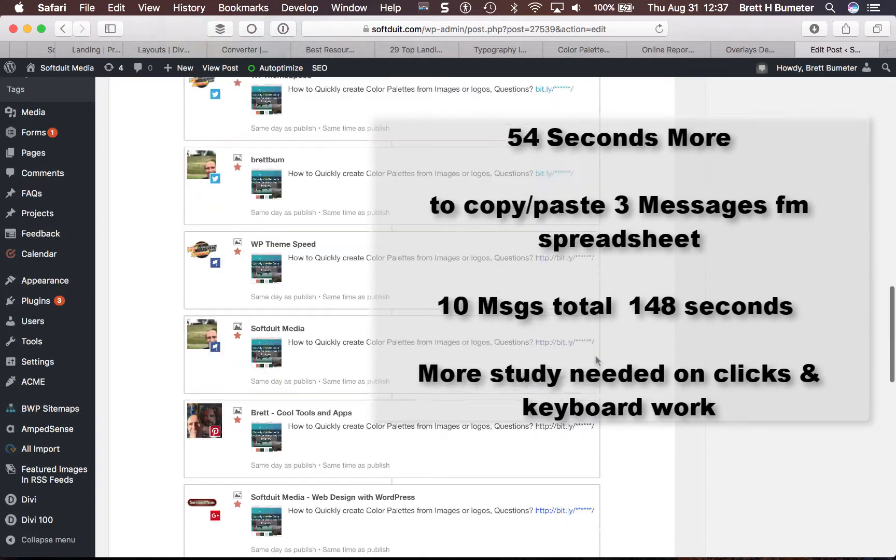
pyautogui.scroll(-10, 595, 355)
pyautogui.scroll(5, 595, 355)
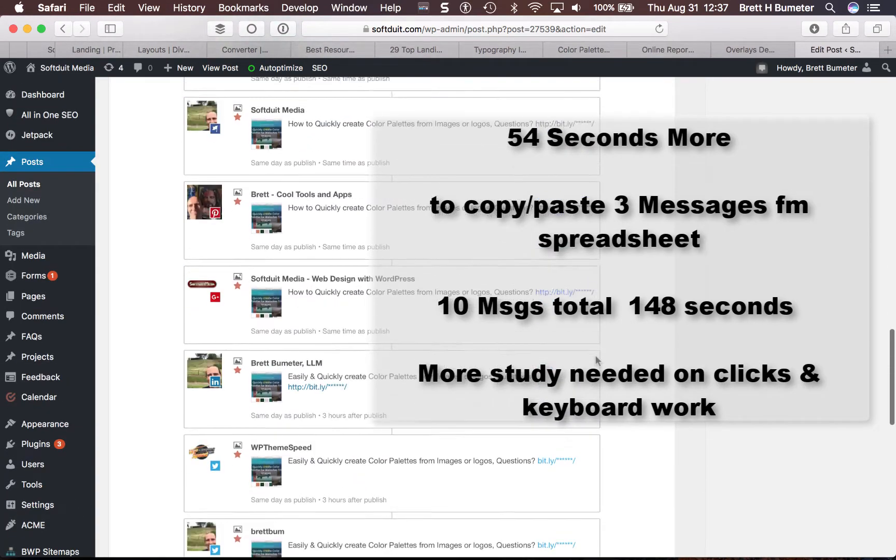
pyautogui.scroll(5, 595, 355)
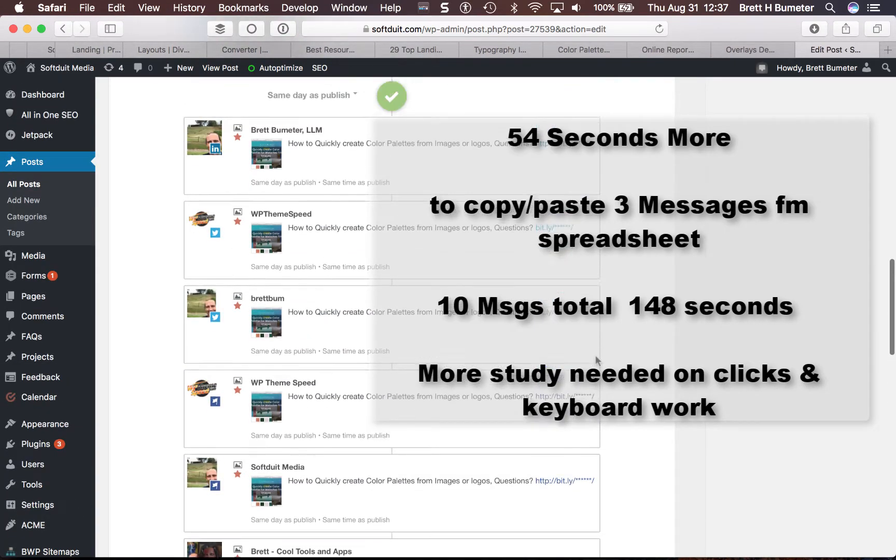
pyautogui.scroll(4, 596, 354)
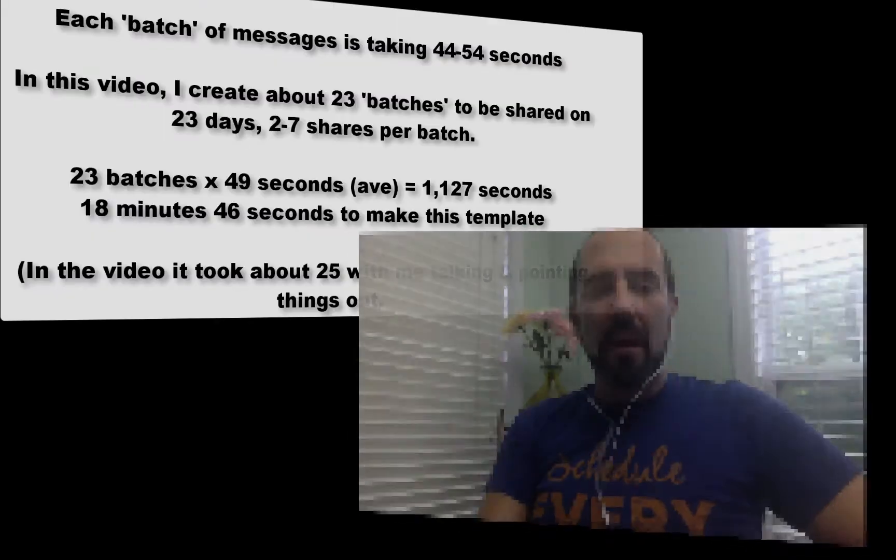